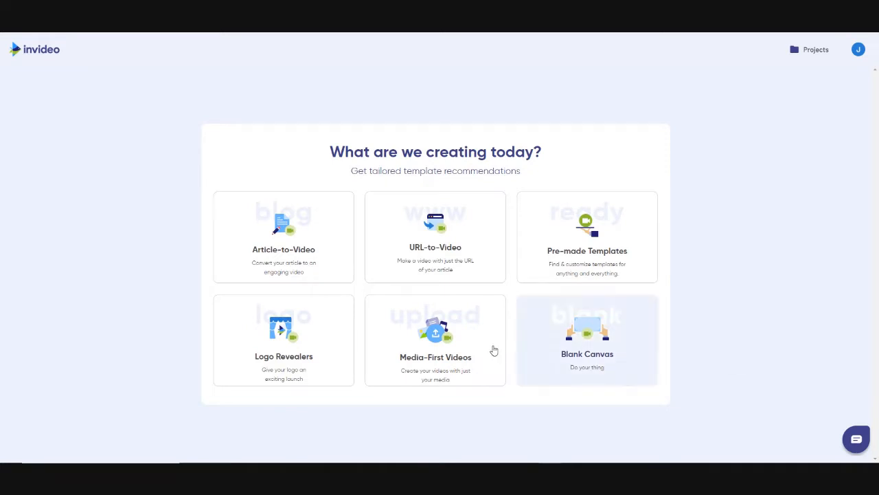
# Browse the Logo Revealers wide and square templates, previewing Bright Smokey Logo Reveal
pyautogui.click(280, 328)
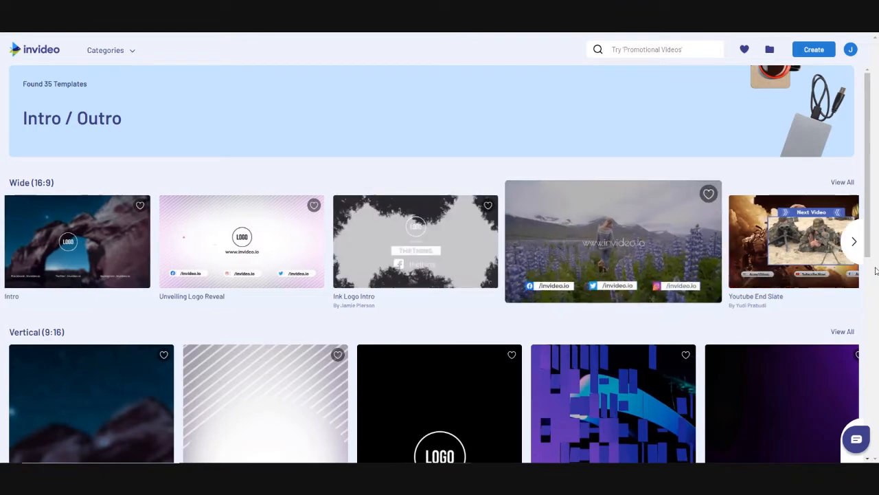
pyautogui.click(854, 241)
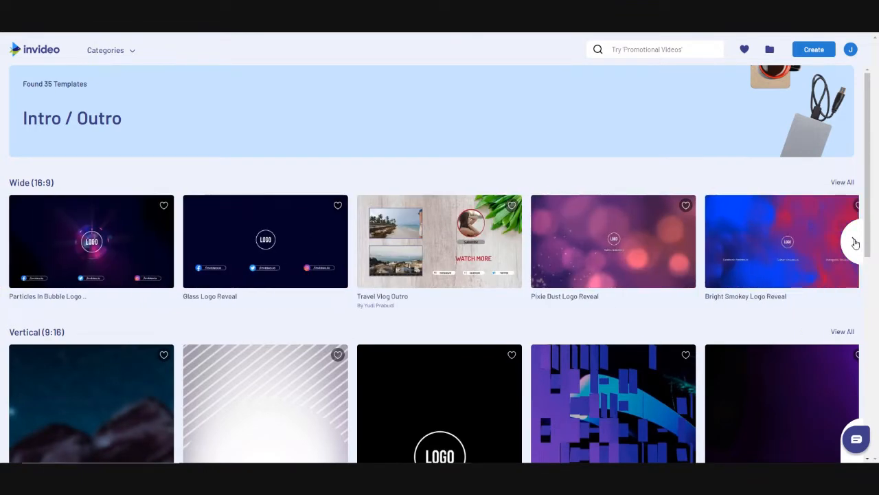
pyautogui.click(783, 241)
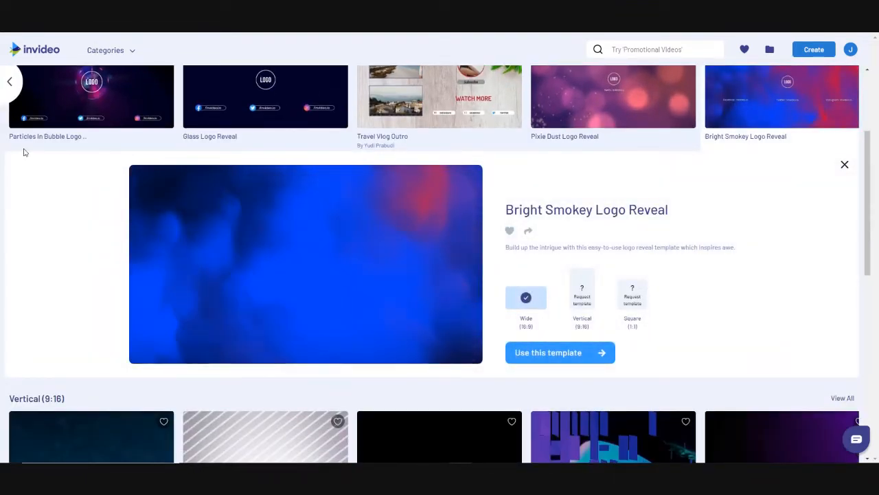
pyautogui.click(10, 82)
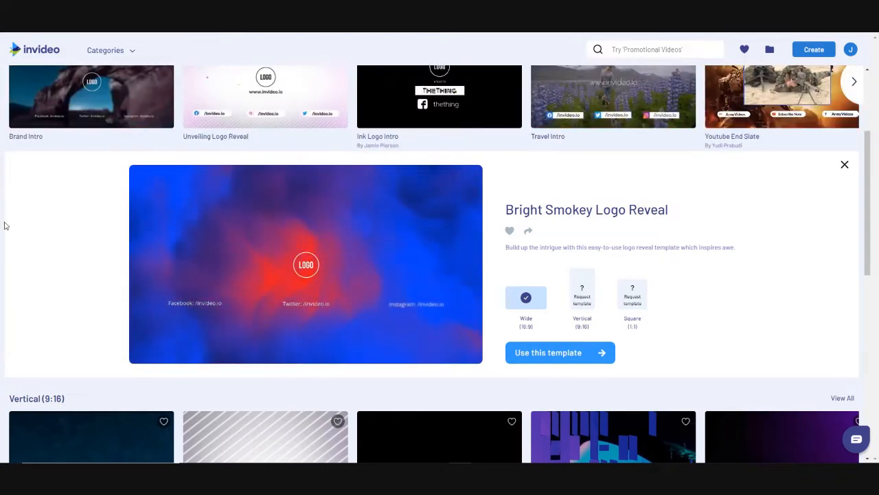
pyautogui.scroll(-5, 31, 379)
pyautogui.scroll(-2, 84, 405)
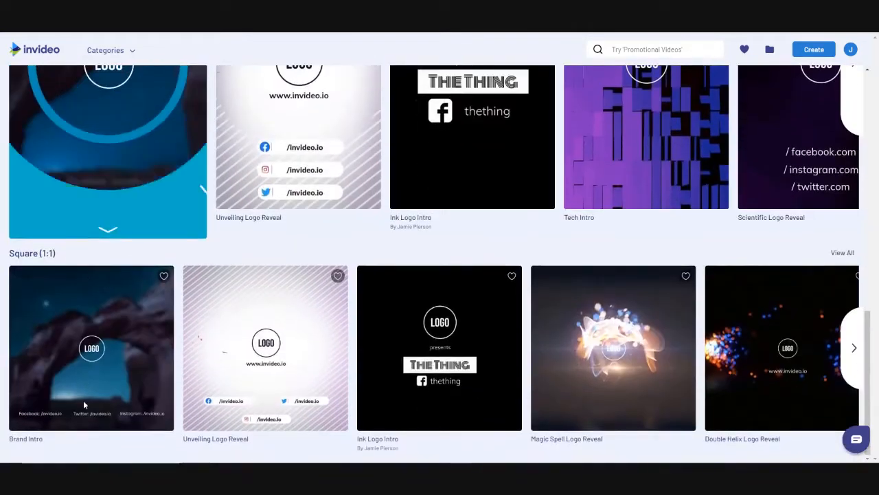
pyautogui.click(855, 348)
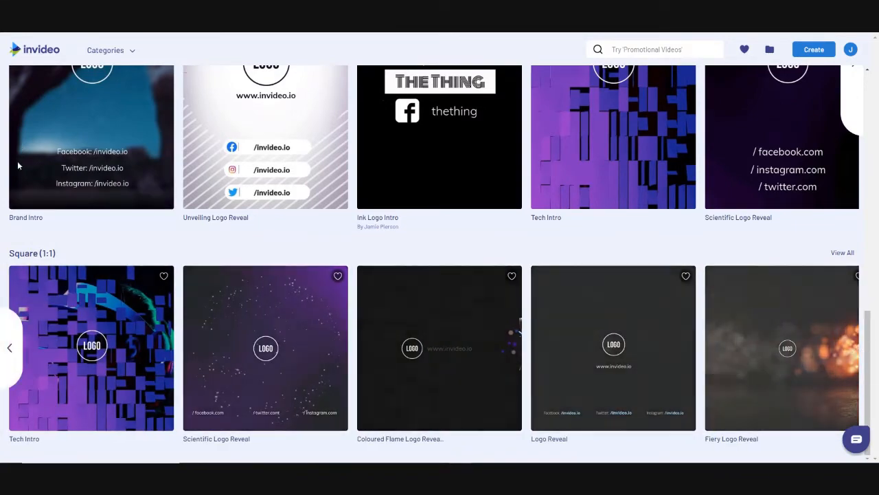
pyautogui.scroll(5, 19, 193)
pyautogui.scroll(3, 20, 200)
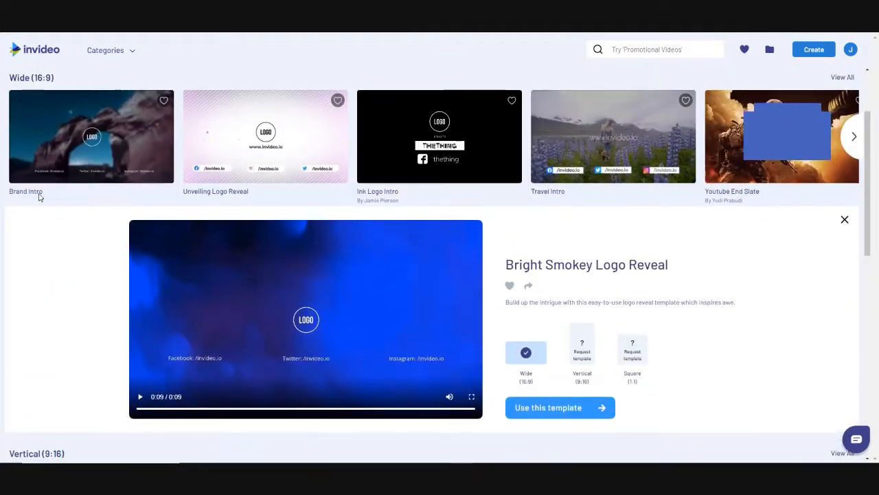
pyautogui.scroll(1, 272, 266)
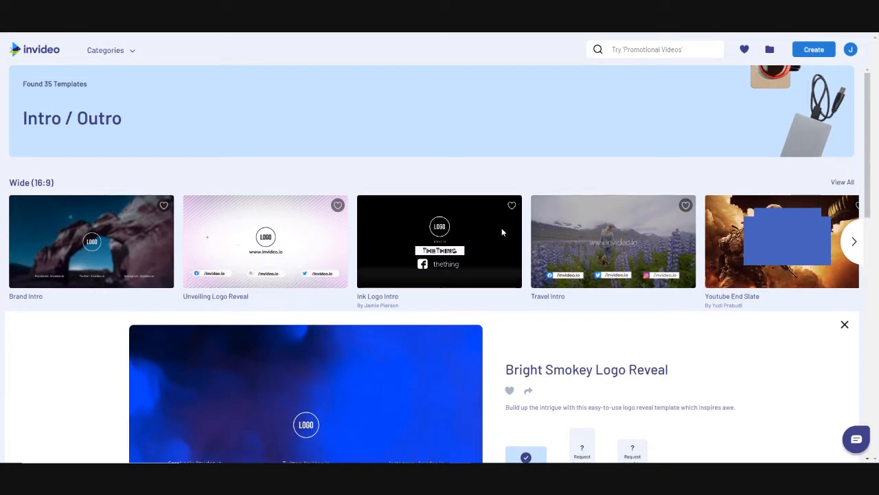
# Open the Travel Intro template preview in Wide (16:9)
pyautogui.click(582, 200)
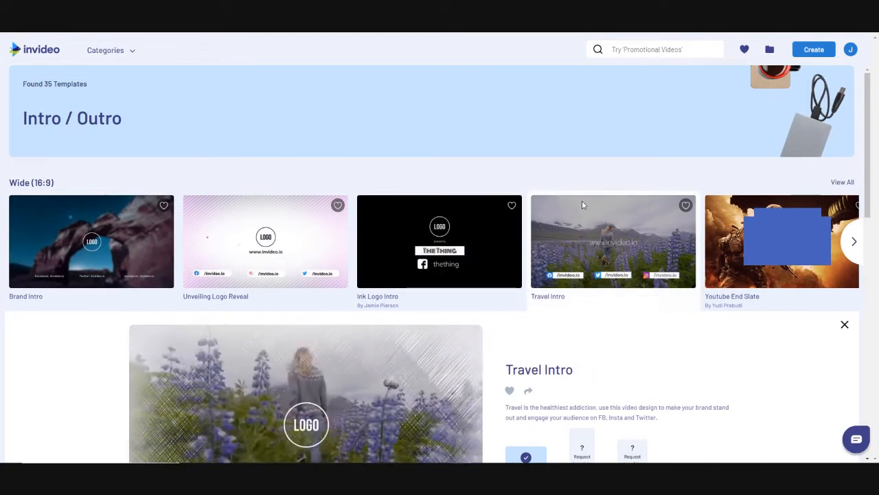
pyautogui.scroll(-2, 578, 256)
pyautogui.scroll(-1, 577, 256)
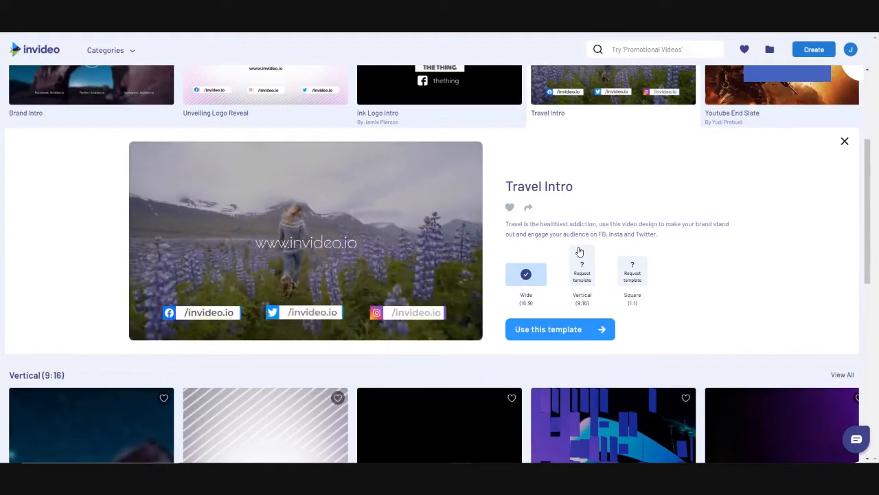
pyautogui.click(536, 329)
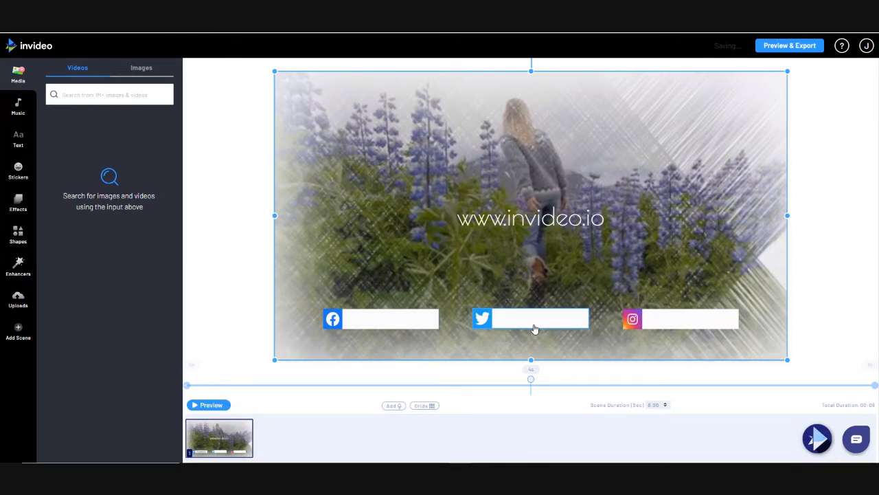
pyautogui.click(559, 221)
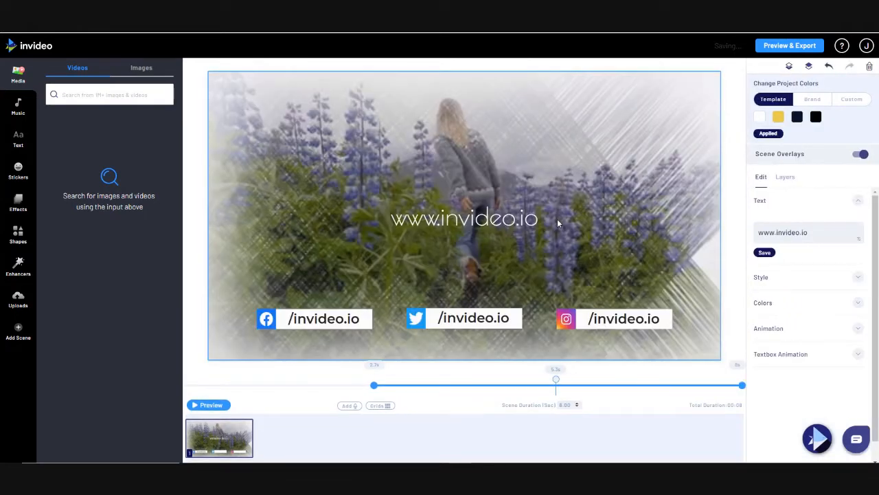
pyautogui.click(789, 180)
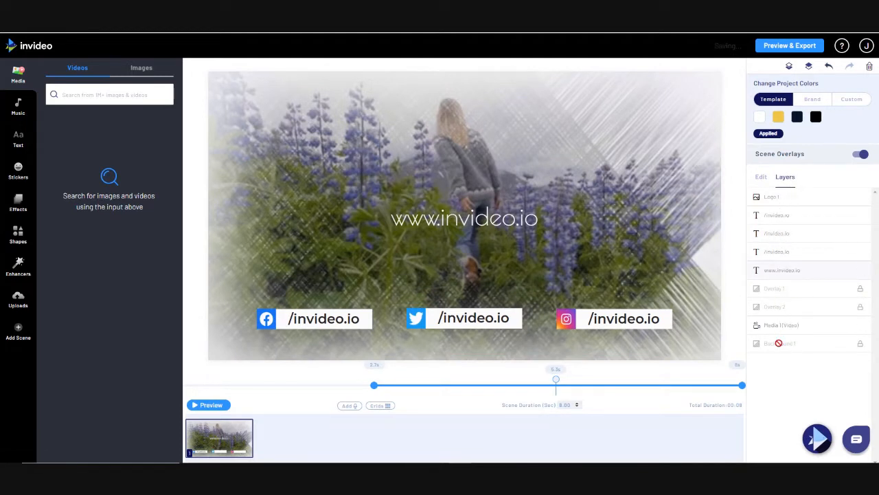
pyautogui.click(510, 231)
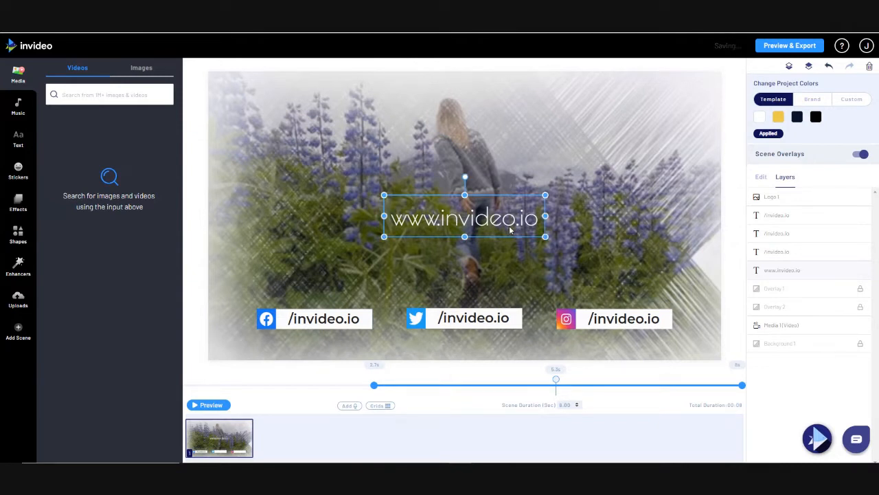
# Replace invideo.io with thinkanddo.co.uk in the website address text
pyautogui.click(760, 179)
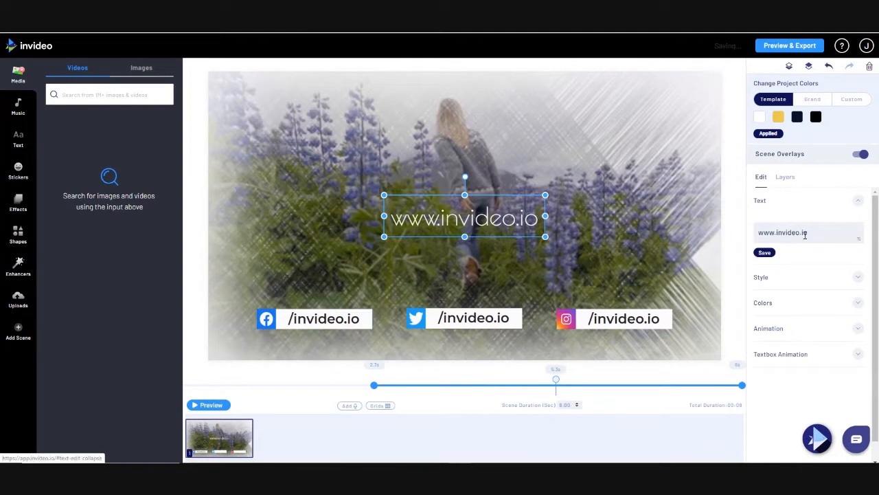
pyautogui.moveTo(811, 232); pyautogui.dragTo(776, 233)
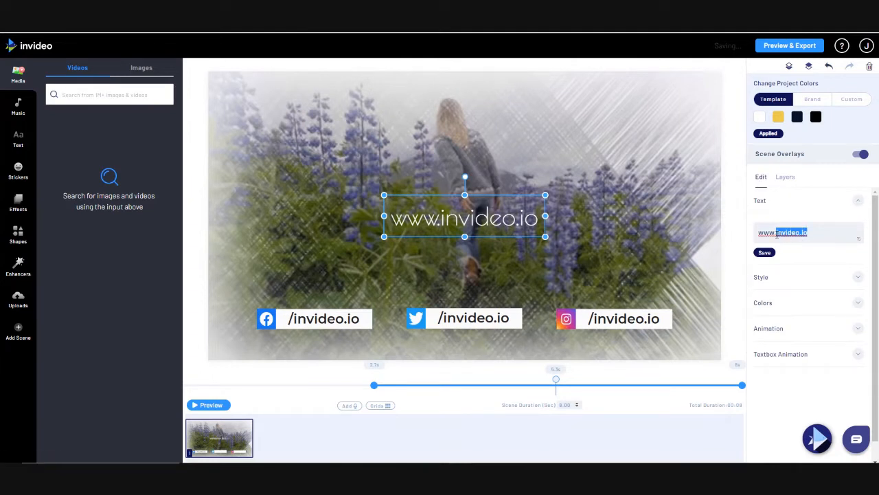
pyautogui.write('thinkanddo.')
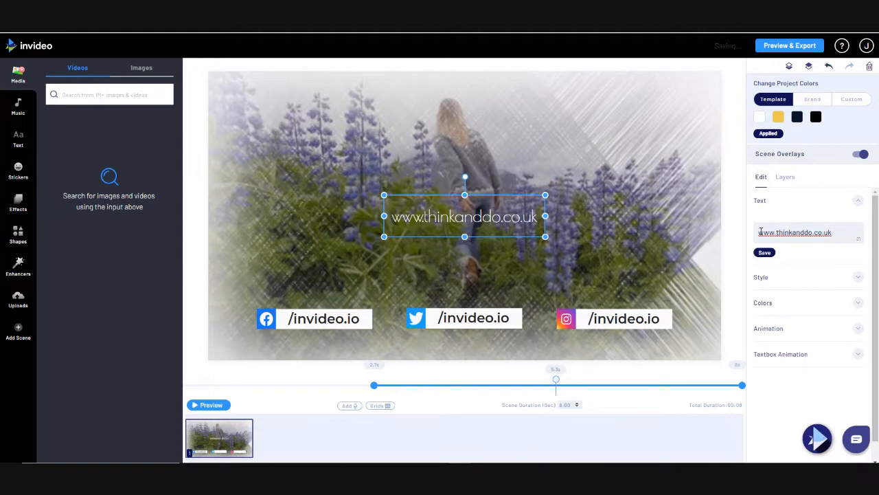
pyautogui.click(539, 243)
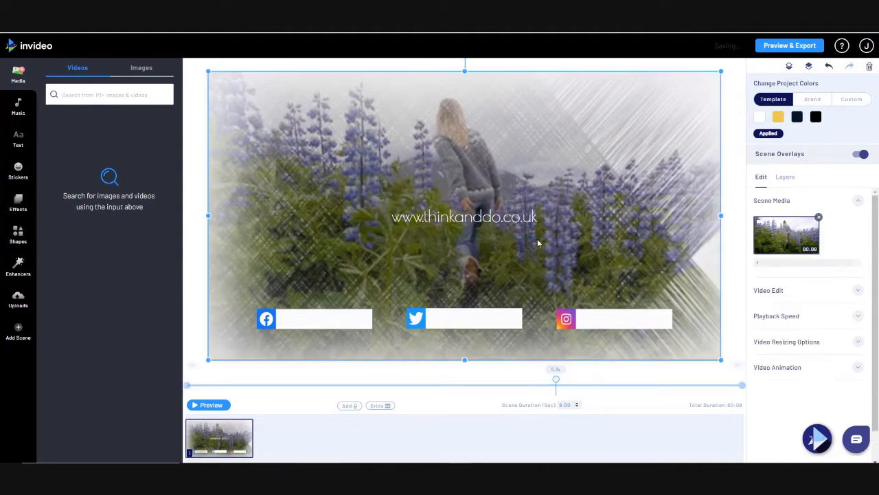
pyautogui.click(529, 220)
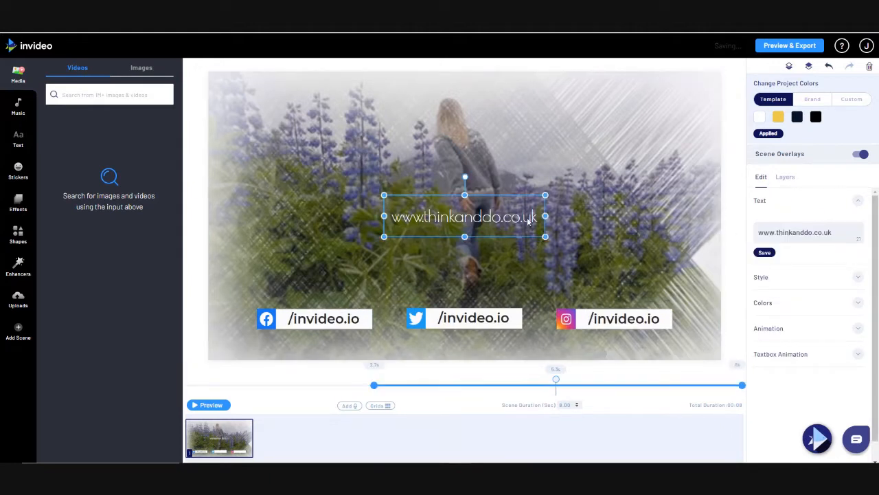
# Set the address font to HELVETICANEUELTSTD, enlarge it from 52.37 to 77.83, and recentre it
pyautogui.click(781, 279)
pyautogui.scroll(-1, 781, 281)
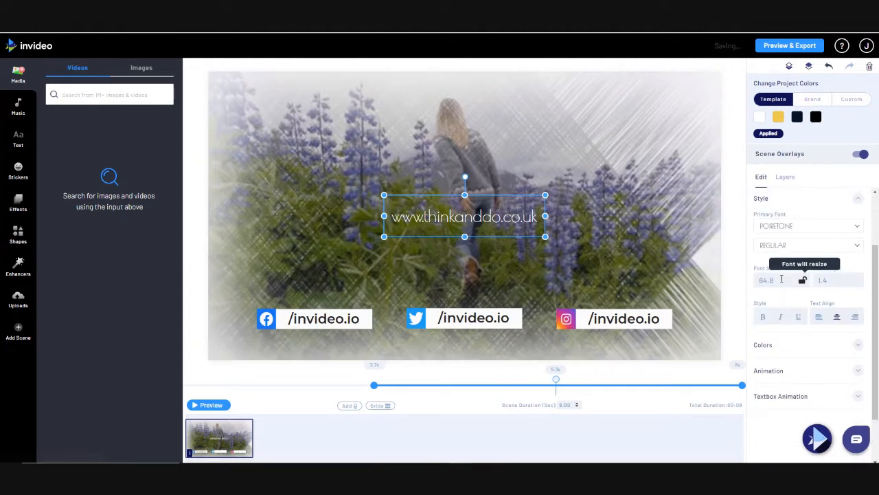
pyautogui.click(823, 235)
pyautogui.scroll(-3, 829, 292)
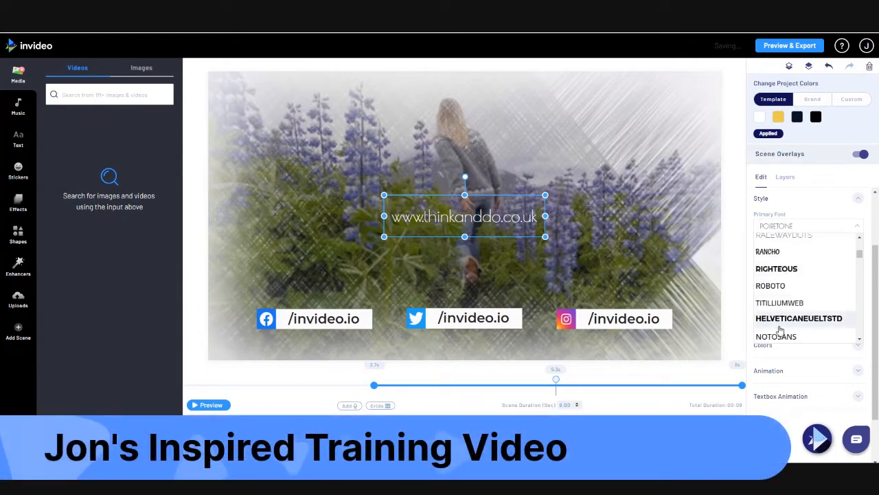
pyautogui.click(783, 320)
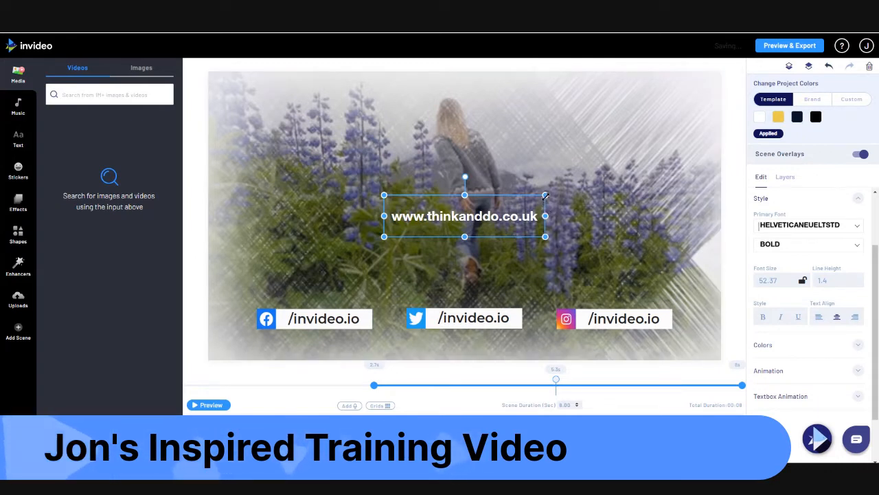
pyautogui.moveTo(547, 195); pyautogui.dragTo(623, 174)
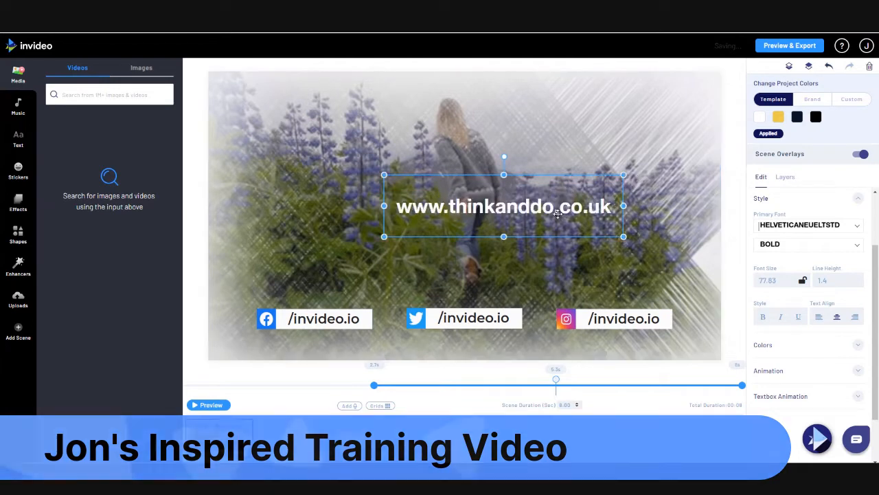
pyautogui.moveTo(552, 215); pyautogui.dragTo(515, 221)
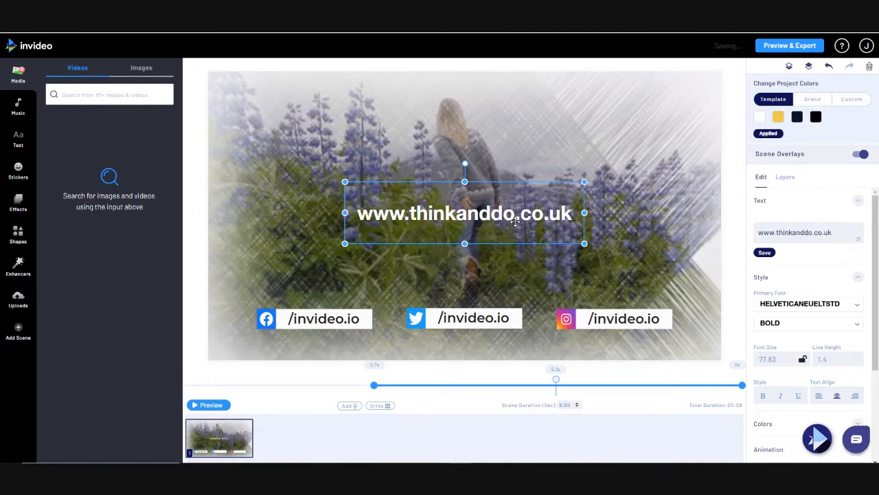
# Change the Instagram, Twitter and Facebook handles from /invideo.io to /thinkanddo
pyautogui.click(623, 317)
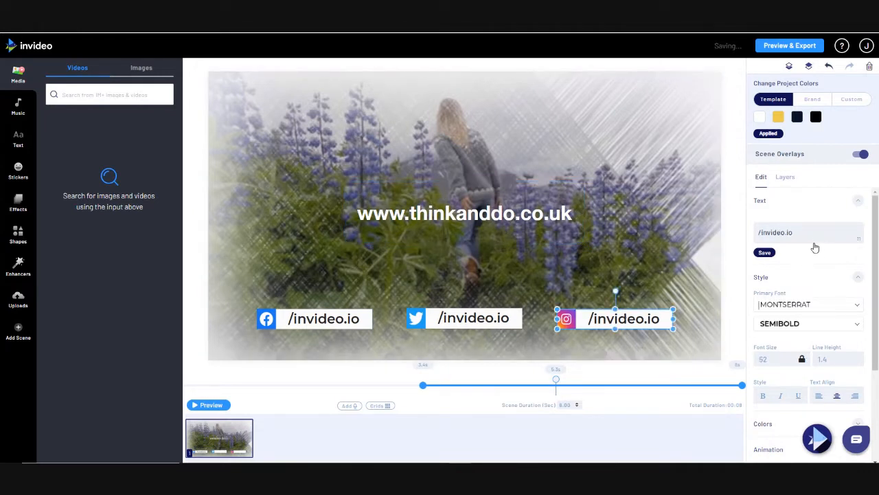
pyautogui.moveTo(794, 233); pyautogui.dragTo(761, 232)
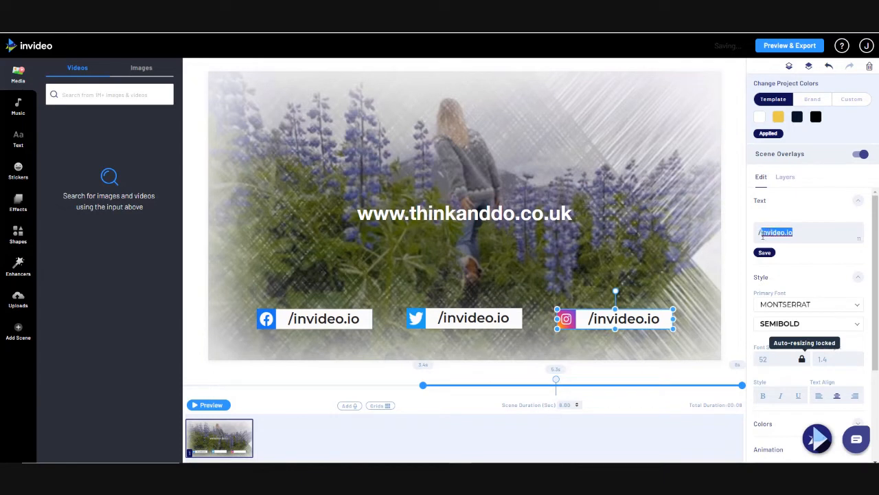
pyautogui.write('thinkanddo')
pyautogui.click(477, 316)
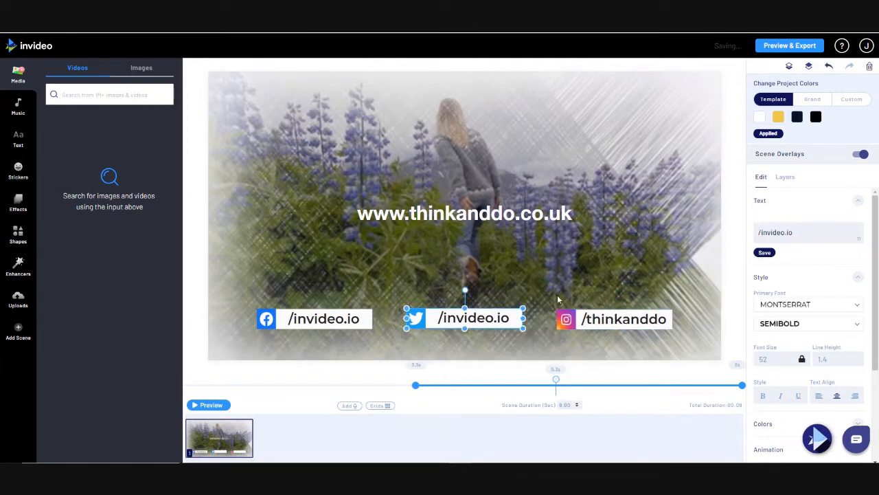
pyautogui.moveTo(796, 233); pyautogui.dragTo(764, 234)
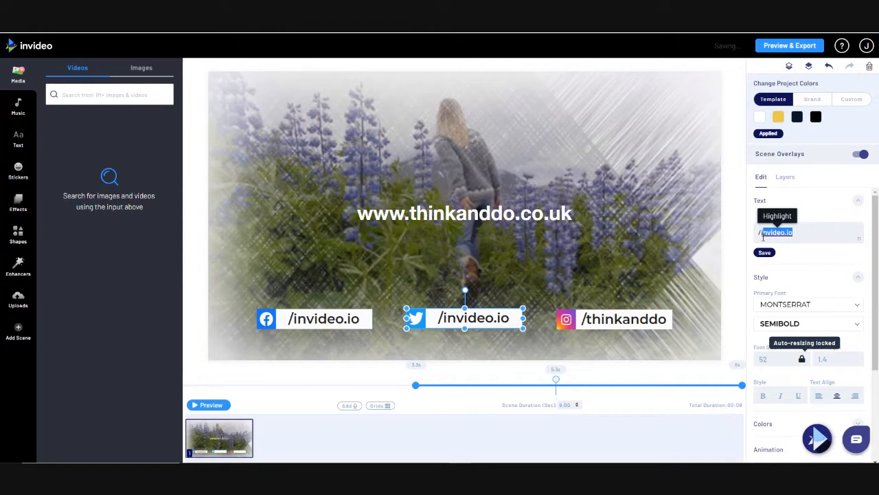
pyautogui.write('th')
pyautogui.write('inkanddo')
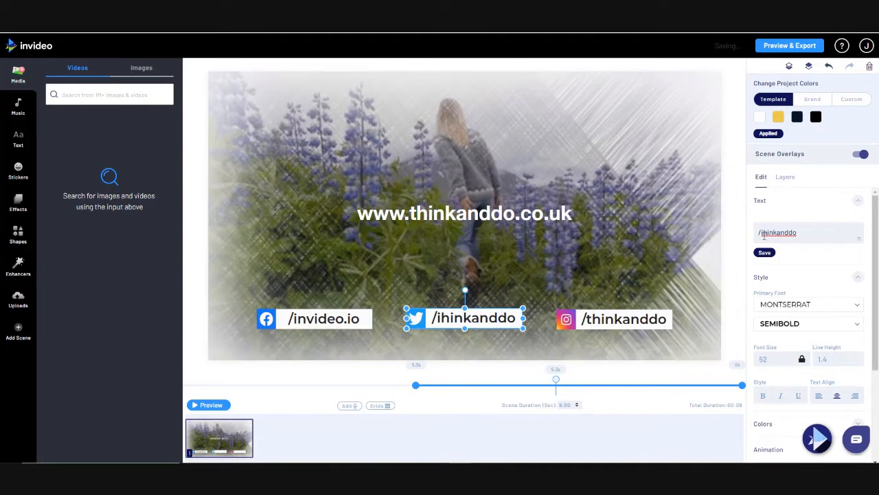
pyautogui.press('BackSpace')
pyautogui.write('t')
pyautogui.click(342, 318)
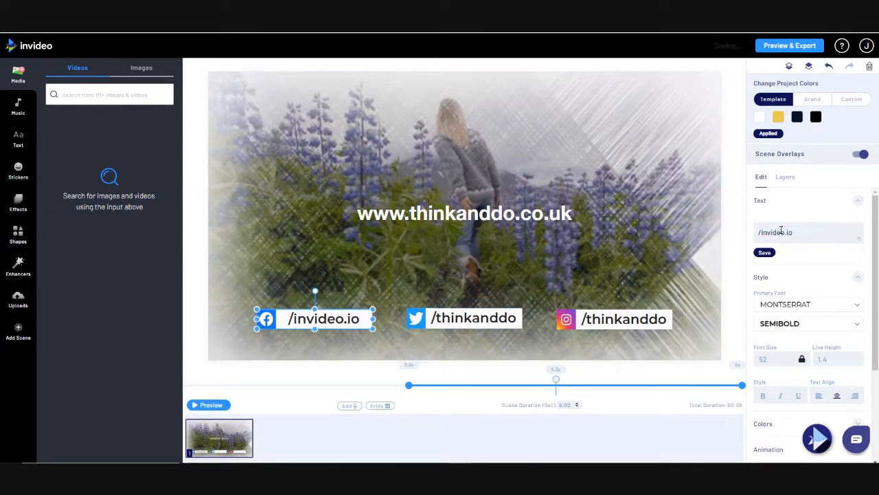
pyautogui.moveTo(794, 232); pyautogui.dragTo(761, 233)
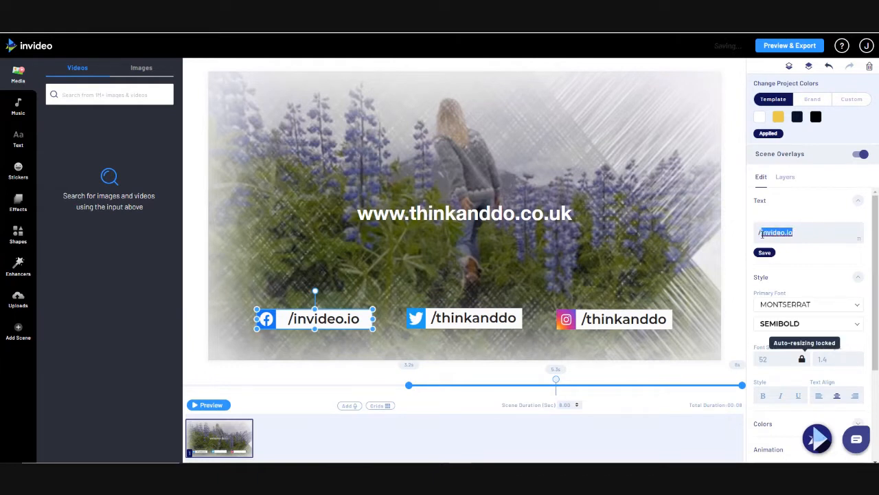
pyautogui.write('thinkanddo')
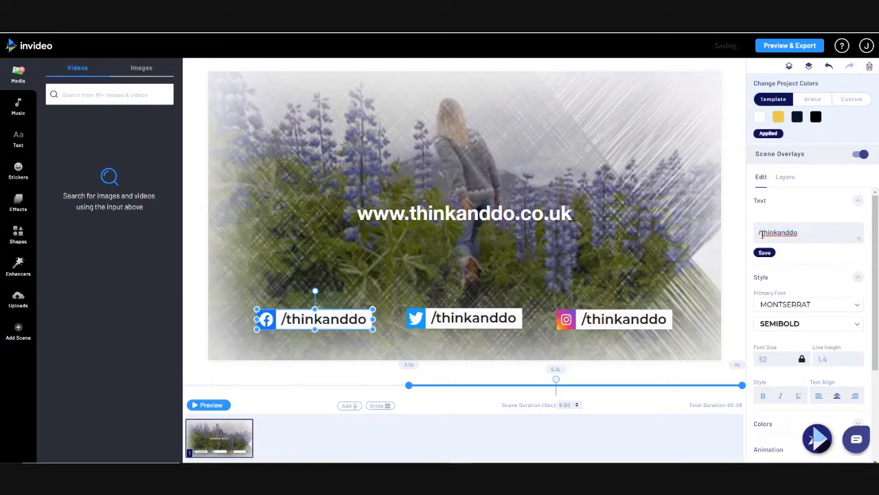
pyautogui.click(786, 178)
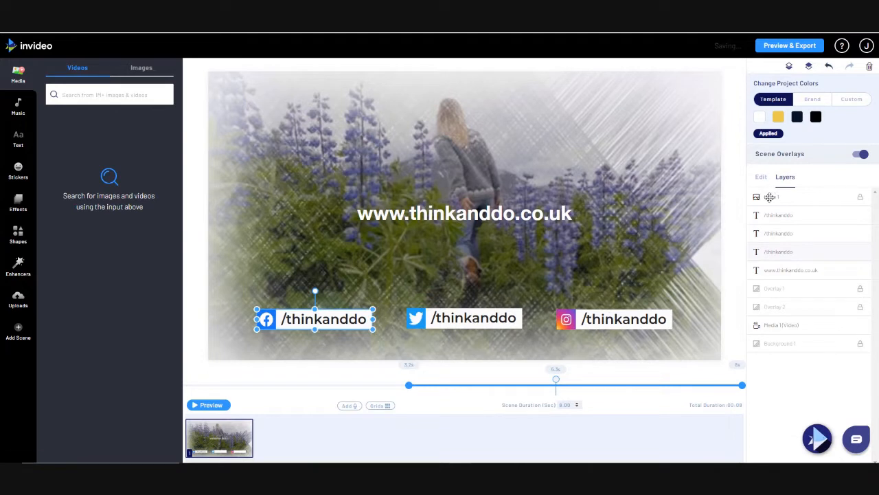
# Swap the LOGO placeholder for the uploaded THiNK and do logo, enlarged and centred
pyautogui.click(769, 198)
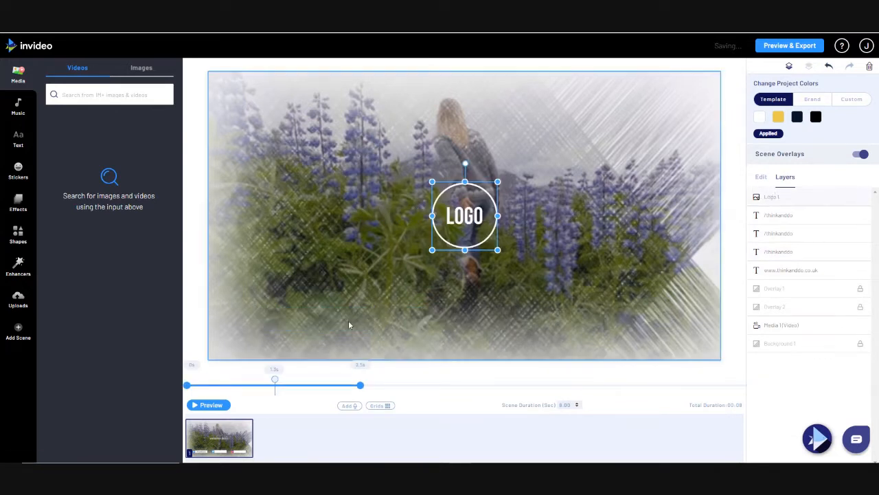
pyautogui.click(19, 299)
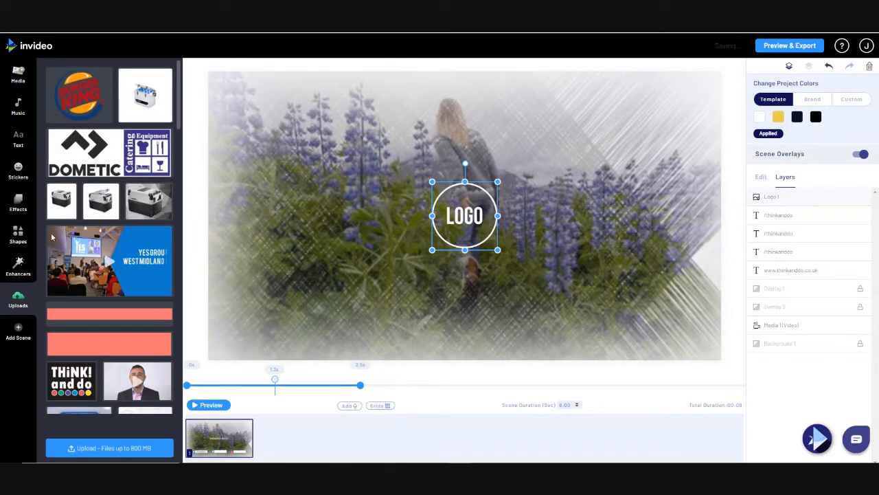
pyautogui.scroll(-2, 88, 208)
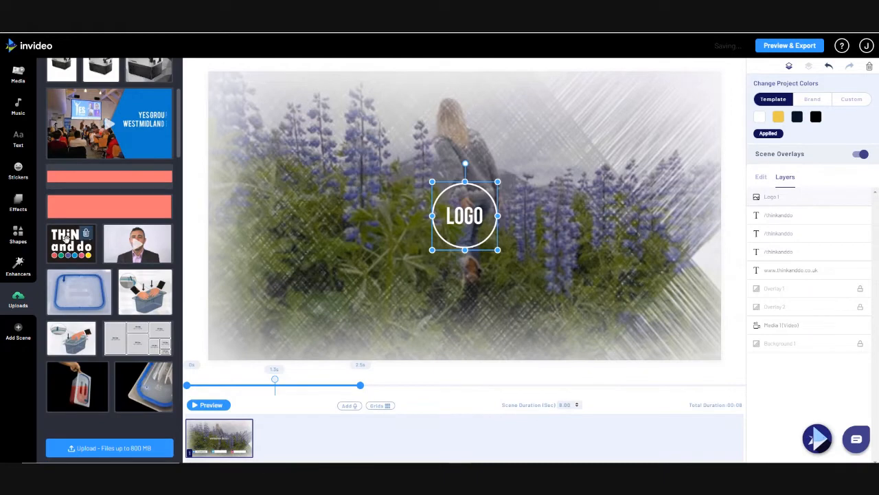
pyautogui.moveTo(66, 237); pyautogui.dragTo(467, 209)
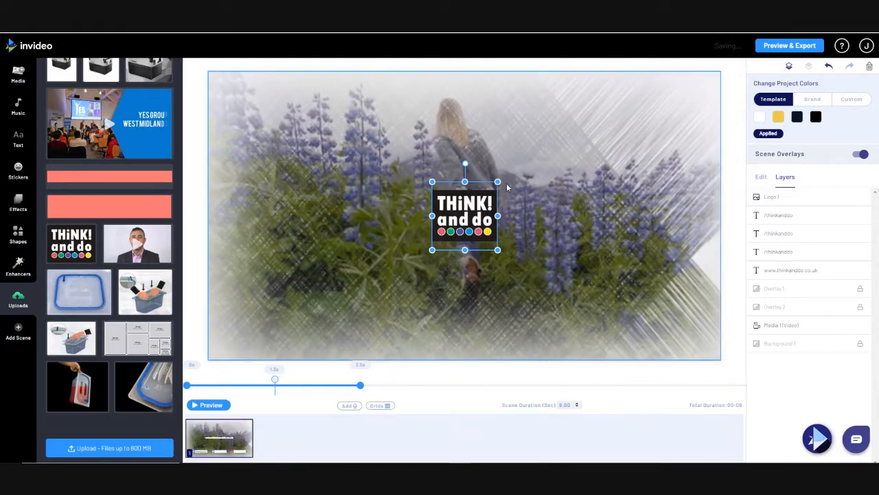
pyautogui.moveTo(497, 182); pyautogui.dragTo(570, 104)
pyautogui.moveTo(526, 172); pyautogui.dragTo(472, 202)
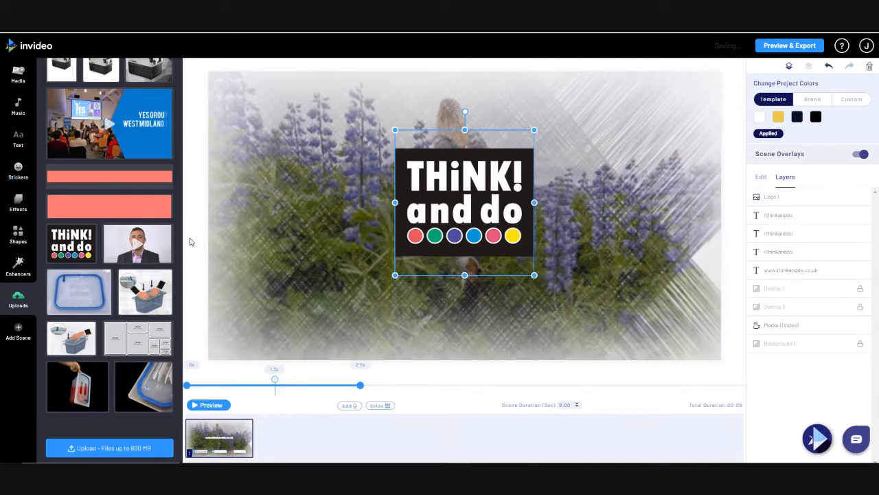
pyautogui.click(759, 327)
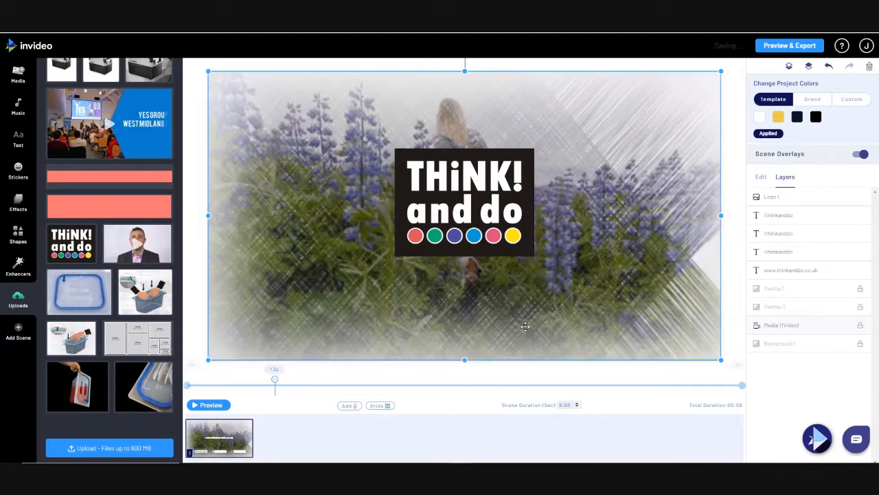
# Search stock videos for 'social media' and preview the Passing Social Media Logos clip
pyautogui.scroll(3, 43, 219)
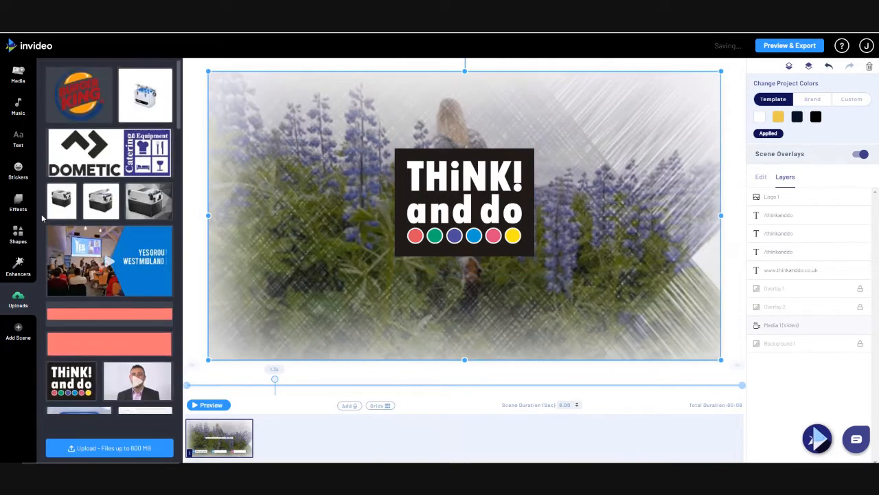
pyautogui.click(19, 75)
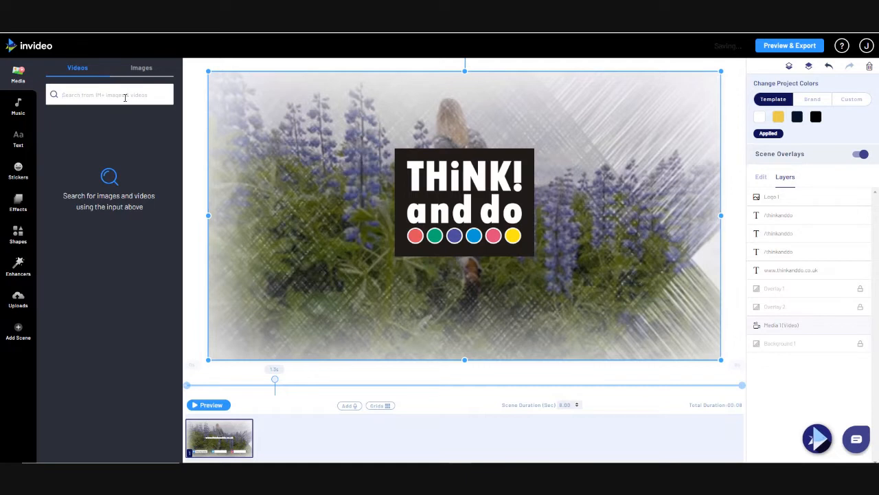
pyautogui.write('sea')
pyautogui.write('cial m')
pyautogui.press('BackSpace')
pyautogui.press('Return')
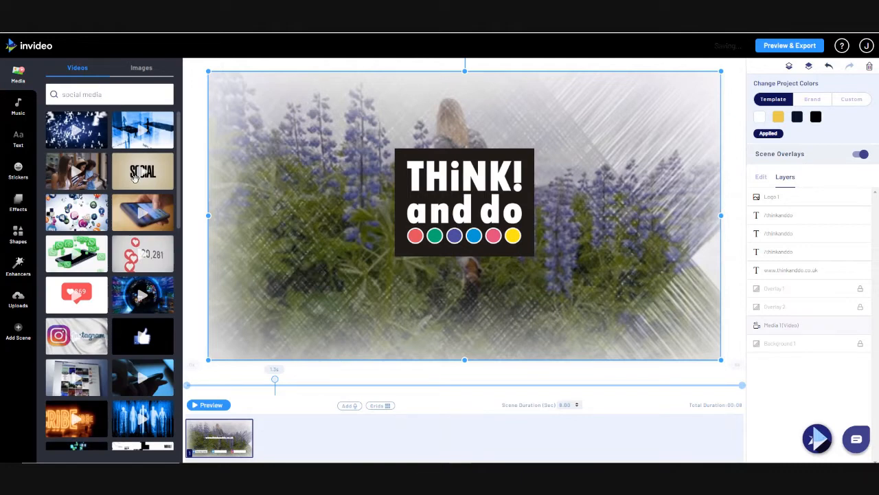
pyautogui.scroll(-10, 135, 177)
pyautogui.scroll(-8, 135, 176)
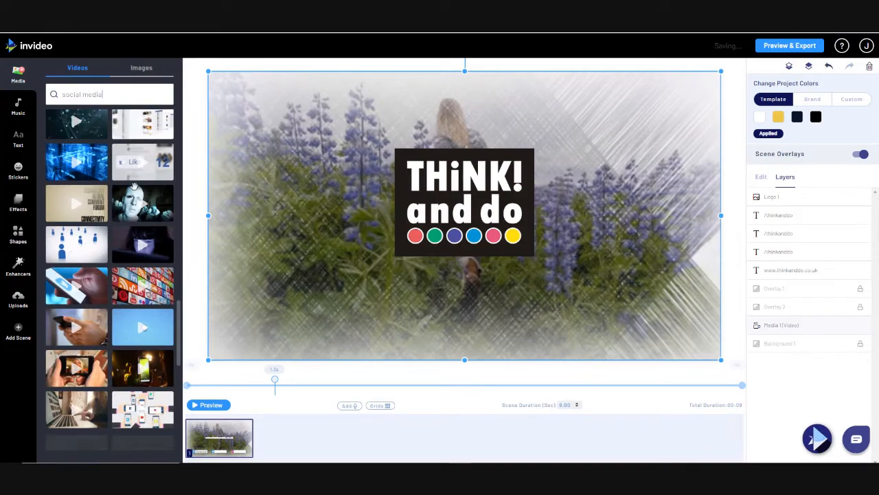
pyautogui.scroll(10, 135, 187)
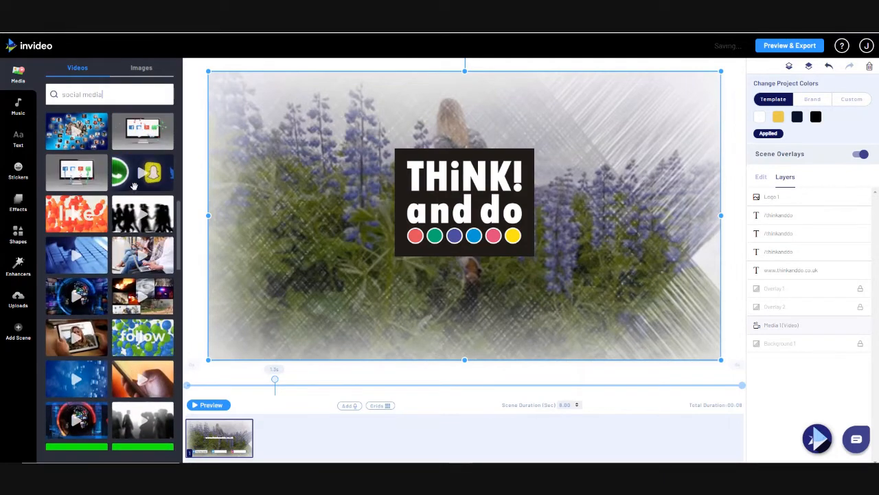
pyautogui.scroll(3, 135, 187)
pyautogui.click(156, 224)
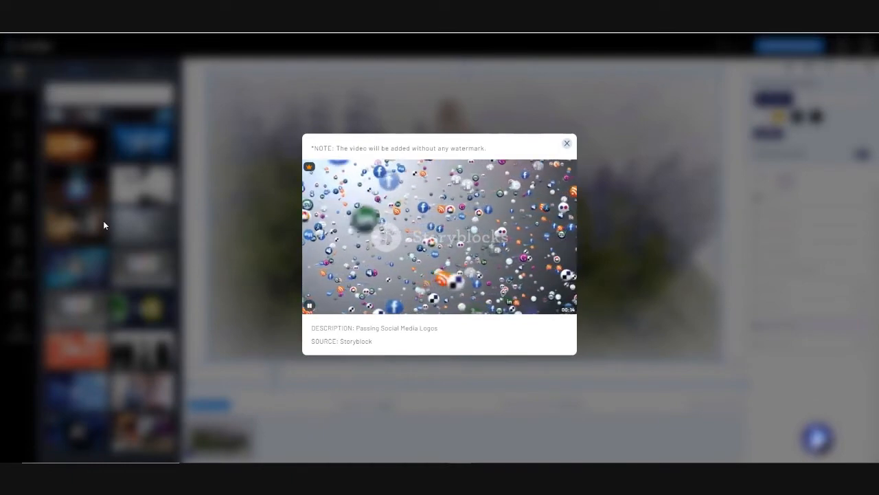
# Replace the background video with Passing Social Media Logos, trimmed to 00:00–00:09
pyautogui.click(567, 143)
pyautogui.moveTo(163, 225); pyautogui.dragTo(374, 219)
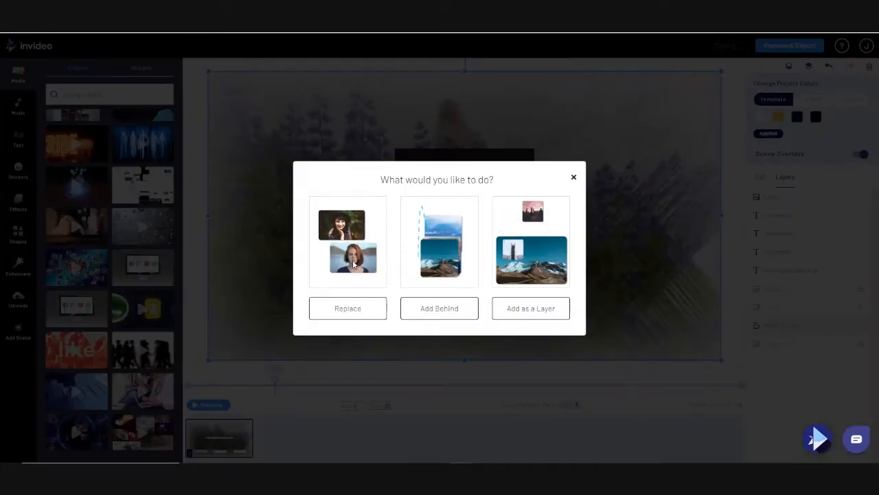
pyautogui.click(353, 309)
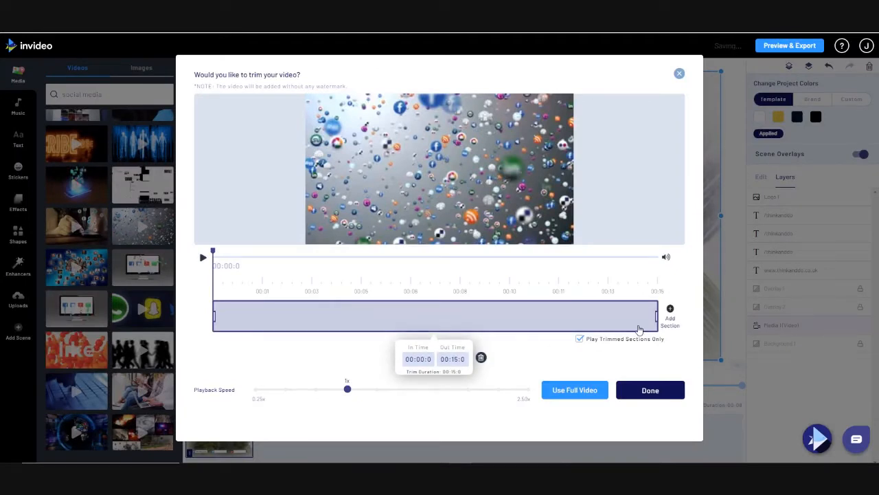
pyautogui.moveTo(647, 316); pyautogui.dragTo(479, 333)
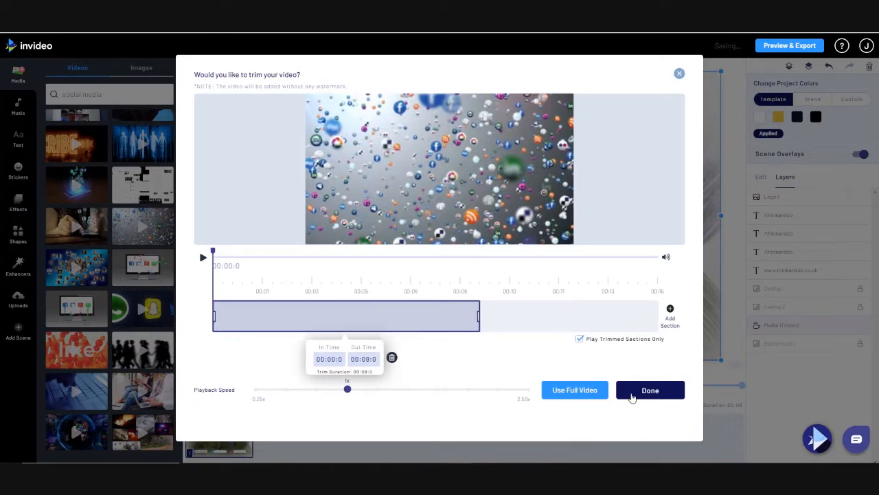
pyautogui.click(632, 397)
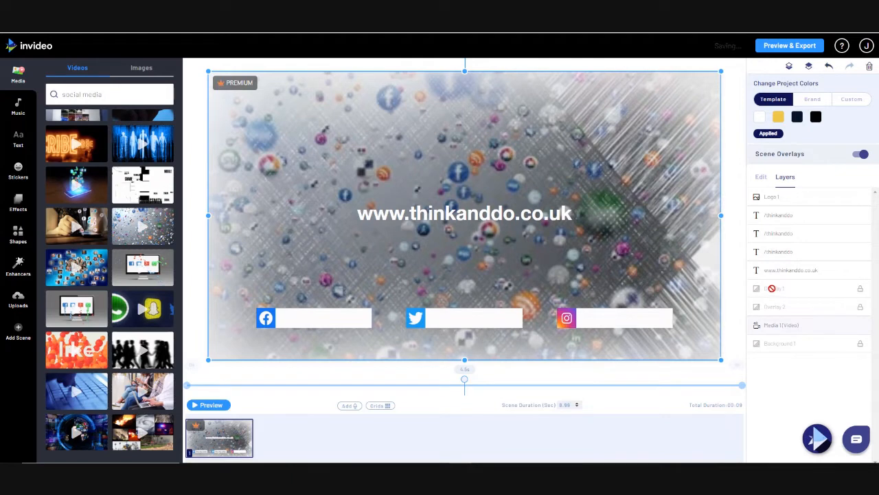
# Play a preview of the finished 9-second Think and Do intro
pyautogui.click(862, 290)
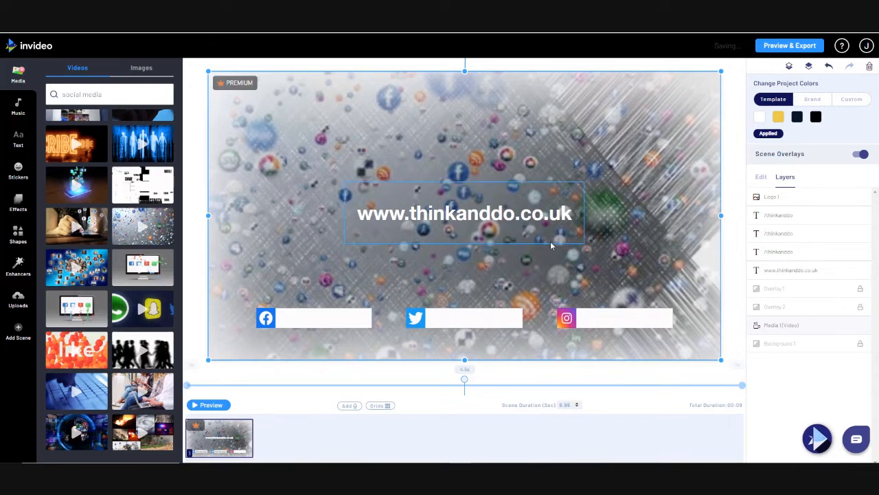
pyautogui.click(776, 47)
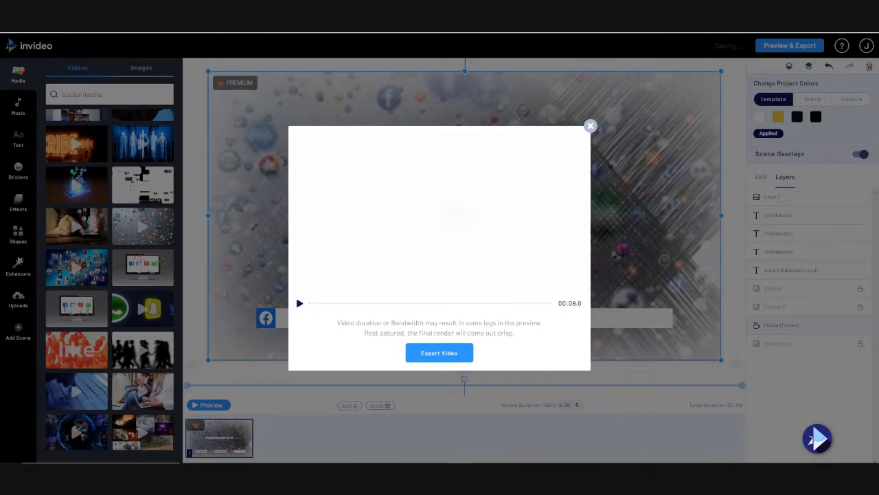
# Export the rebranded Think and Do intro video
pyautogui.click(590, 127)
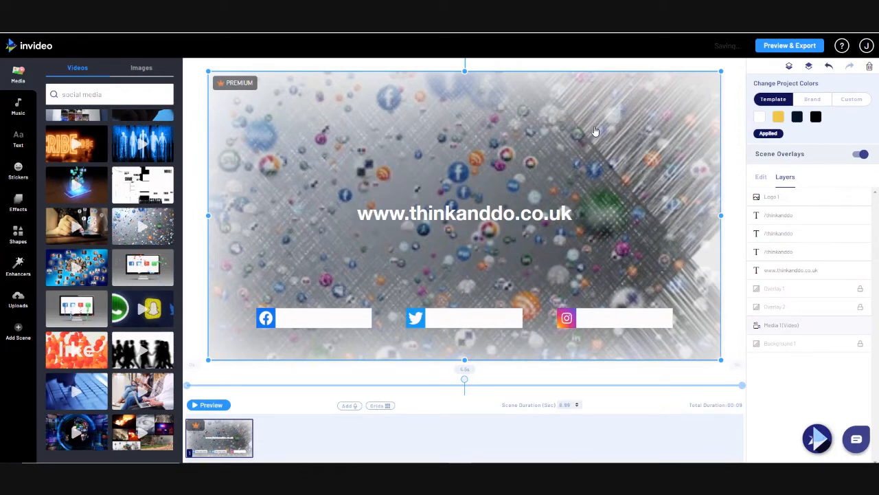
pyautogui.click(782, 47)
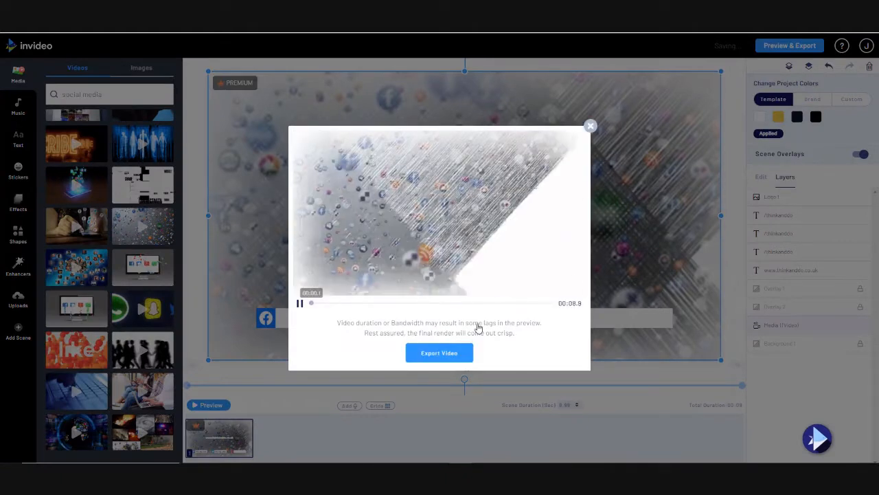
pyautogui.click(440, 353)
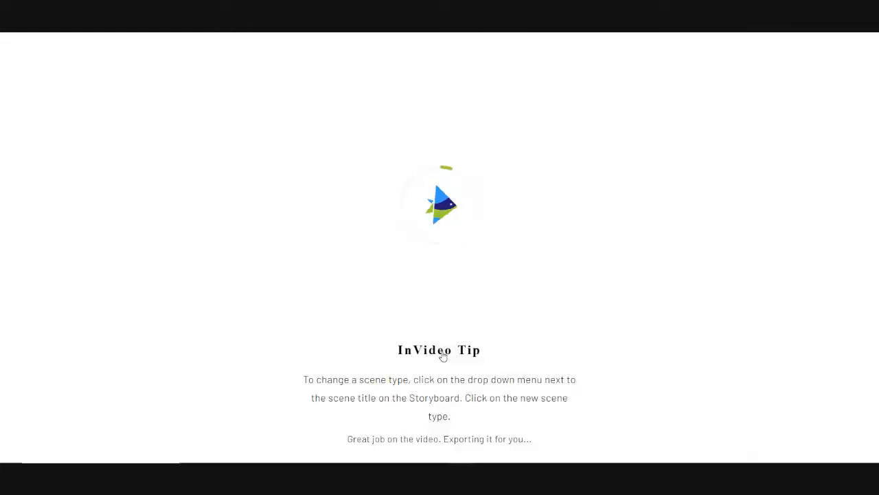